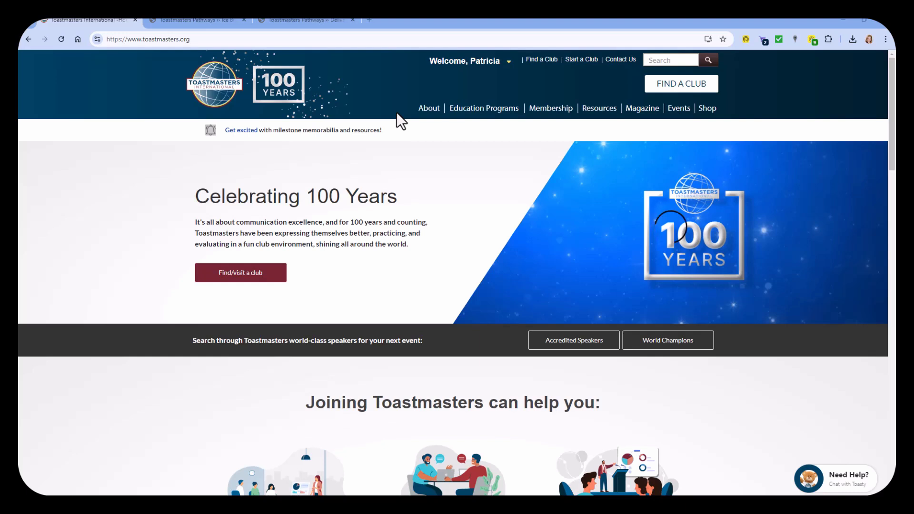
# Enter Pathways Base Camp via My Home, choosing the Impact Toastmasters Club 9124 card
pyautogui.click(214, 39)
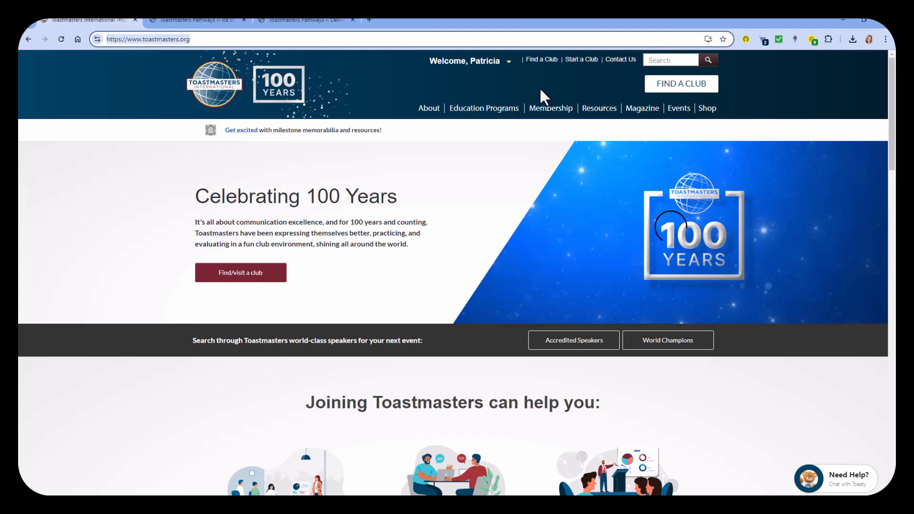
pyautogui.moveTo(481, 69)
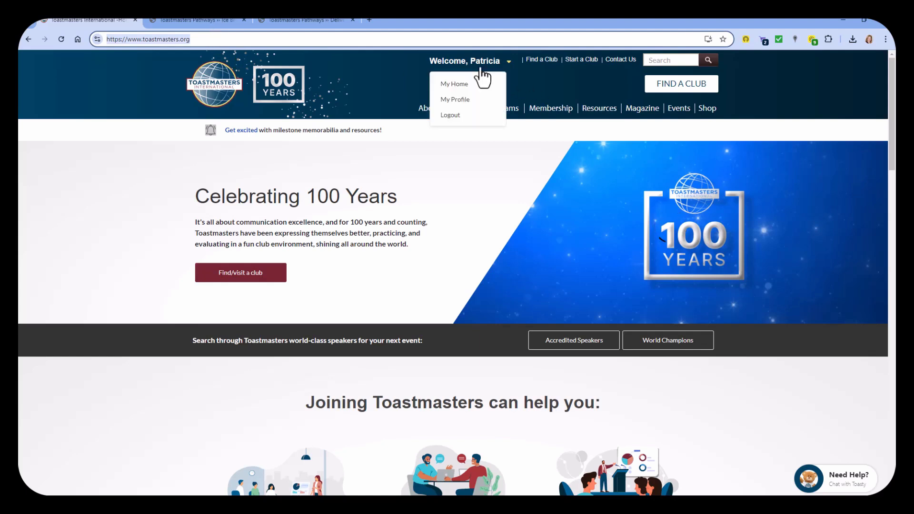
pyautogui.click(458, 85)
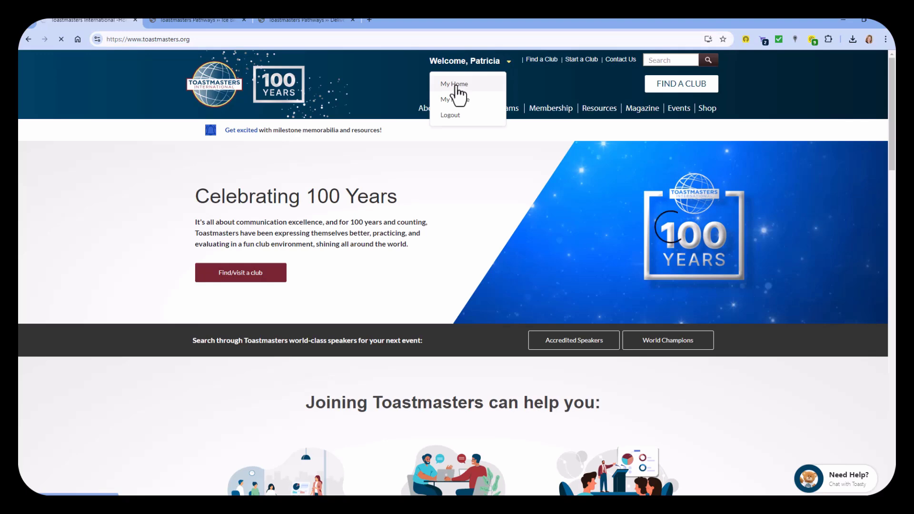
pyautogui.scroll(-2, 306, 317)
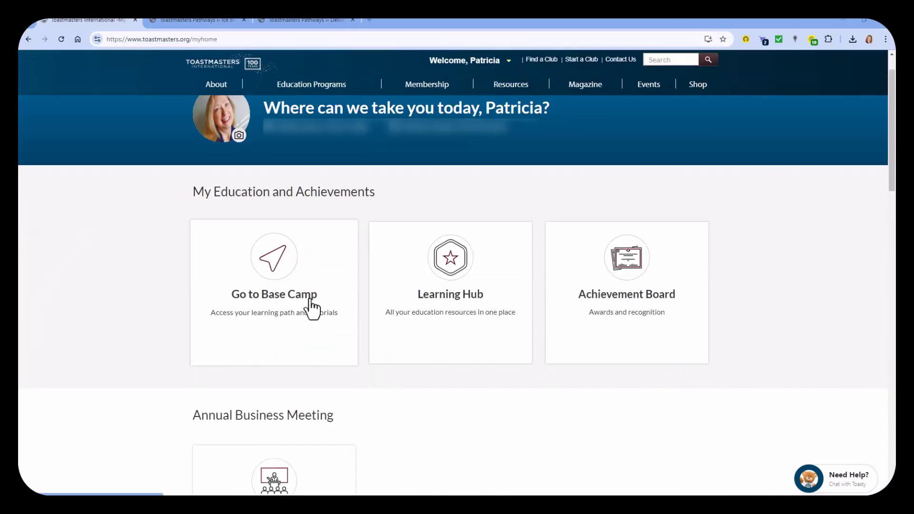
pyautogui.click(308, 274)
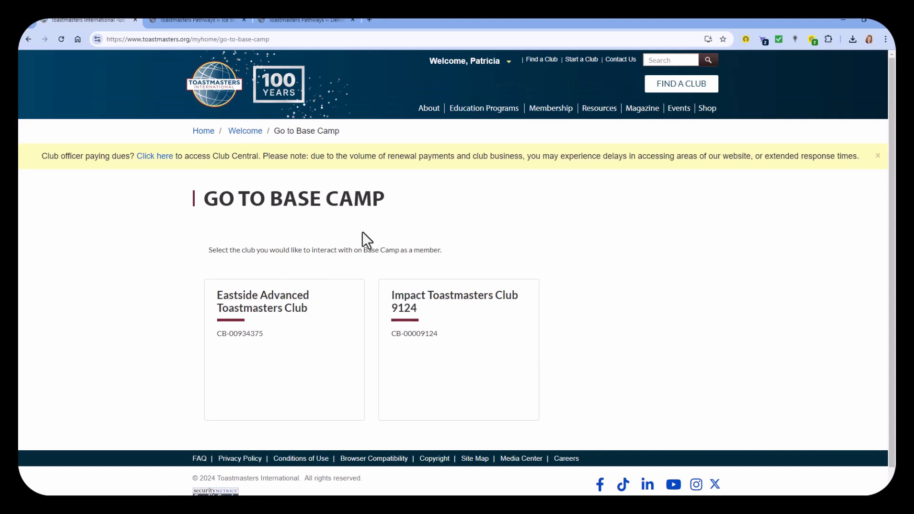
pyautogui.click(470, 322)
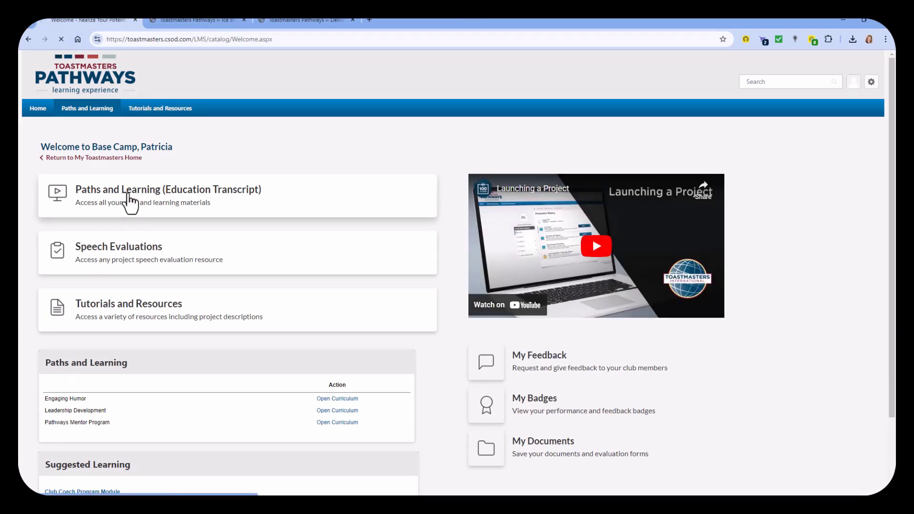
# From Paths and Learning, open the Engaging Humor curriculum and list its Level 1 projects
pyautogui.click(130, 204)
pyautogui.scroll(-1, 405, 177)
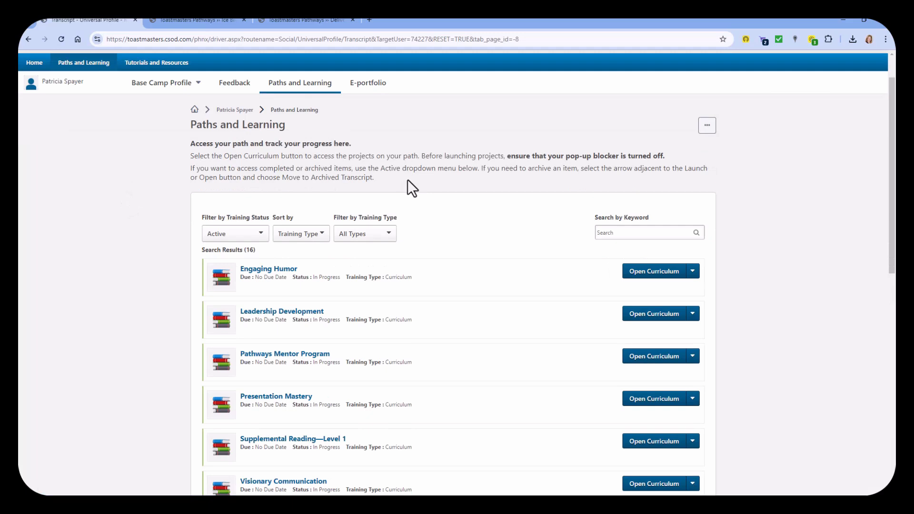
pyautogui.scroll(-1, 408, 179)
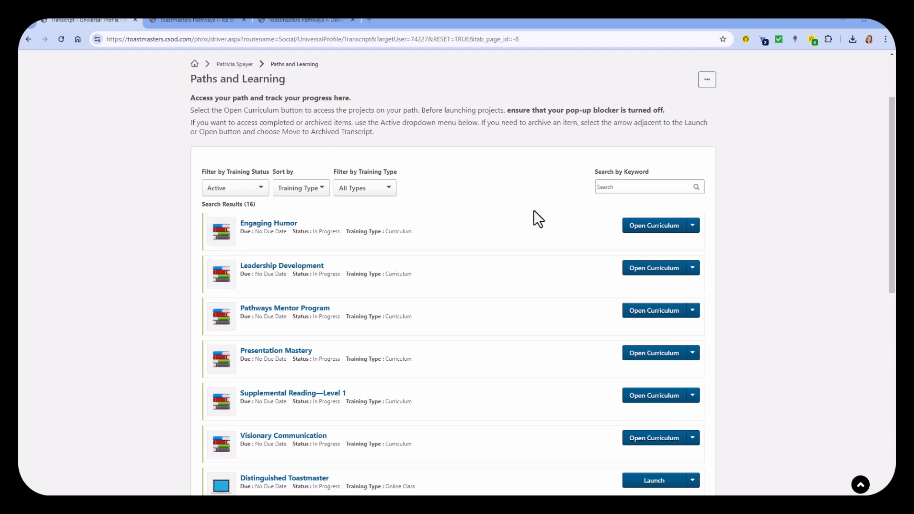
pyautogui.click(648, 229)
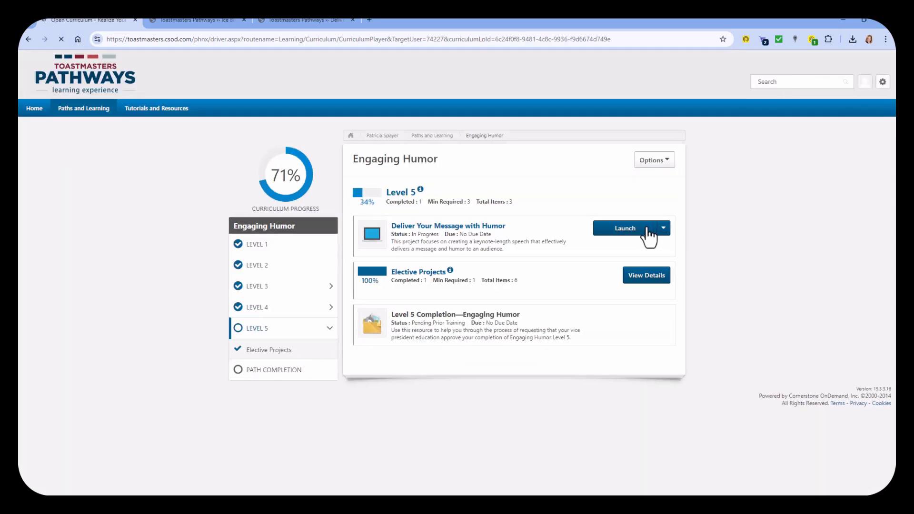
pyautogui.click(256, 246)
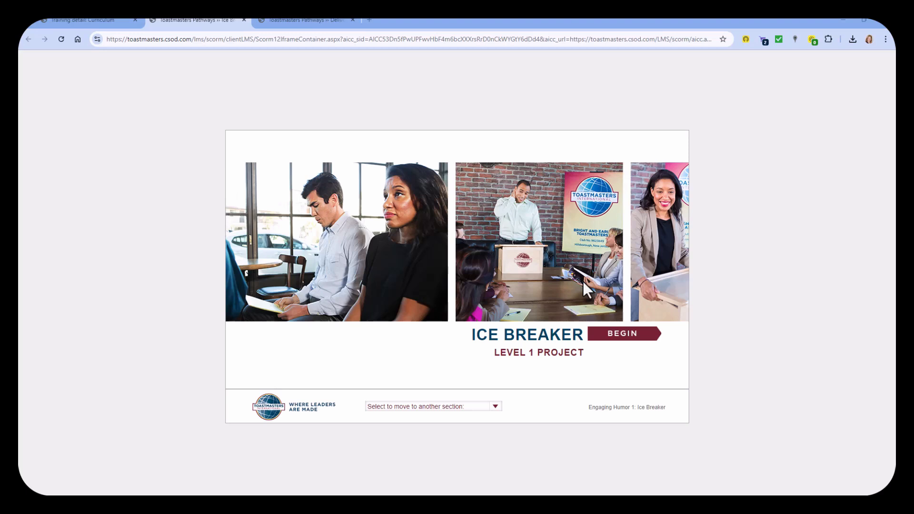
# Jump to the Ice Breaker project's Your Evaluation section using the section dropdown
pyautogui.click(495, 410)
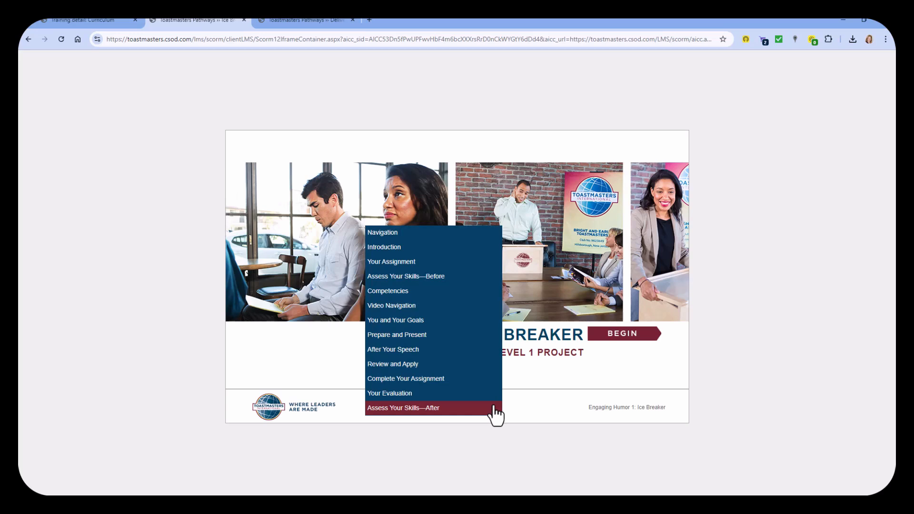
pyautogui.click(412, 395)
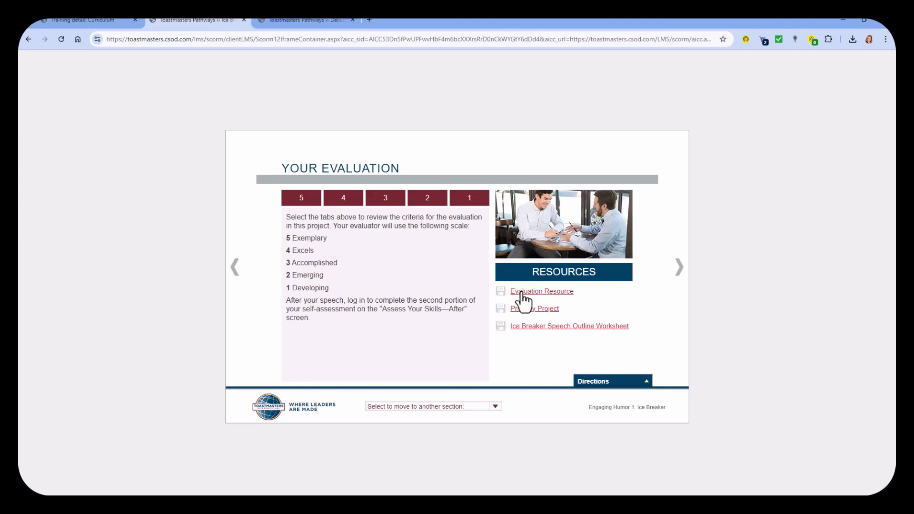
# Save 8101E Evaluation Resource.pdf into E:\Toastmasters\Pathways\Downloaded Projects\Ice Breaker
pyautogui.click(529, 294)
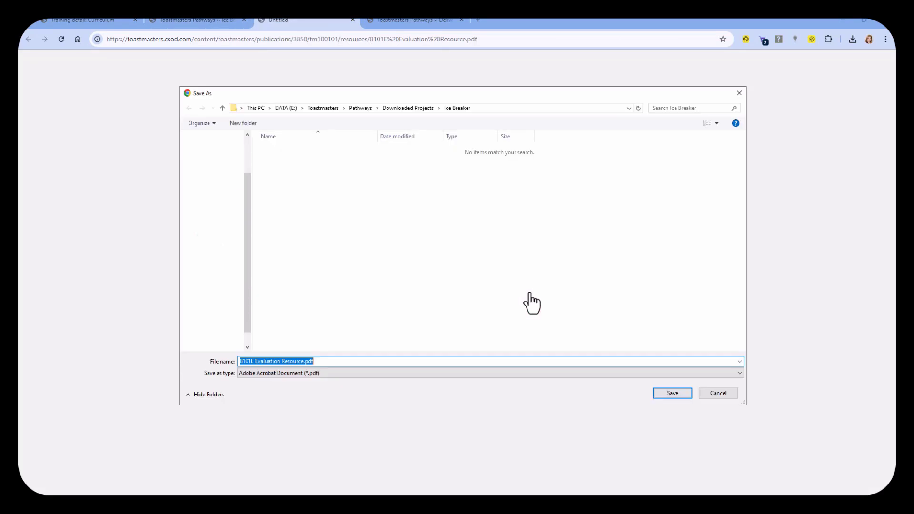
pyautogui.click(481, 107)
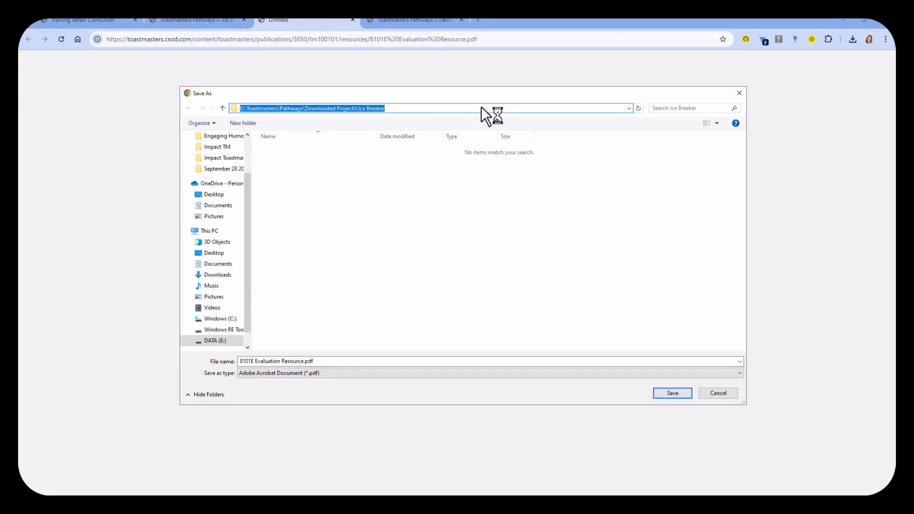
pyautogui.click(360, 164)
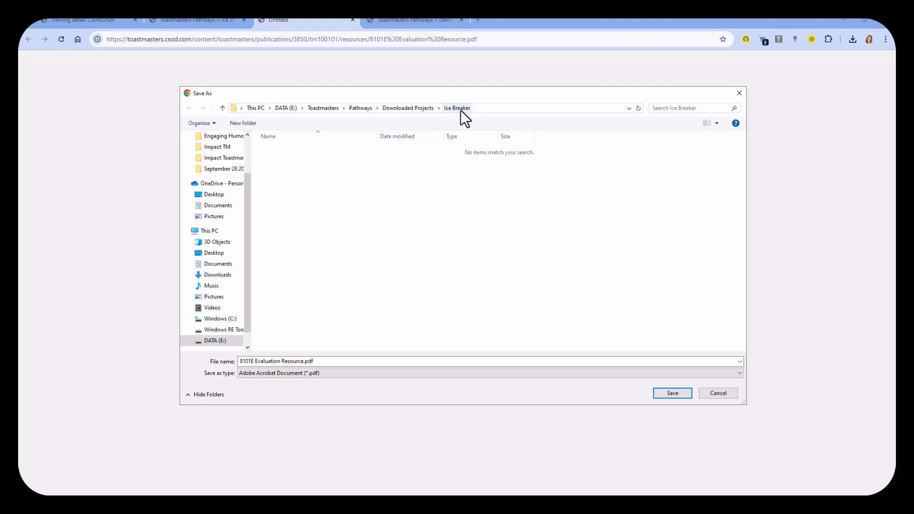
pyautogui.click(672, 393)
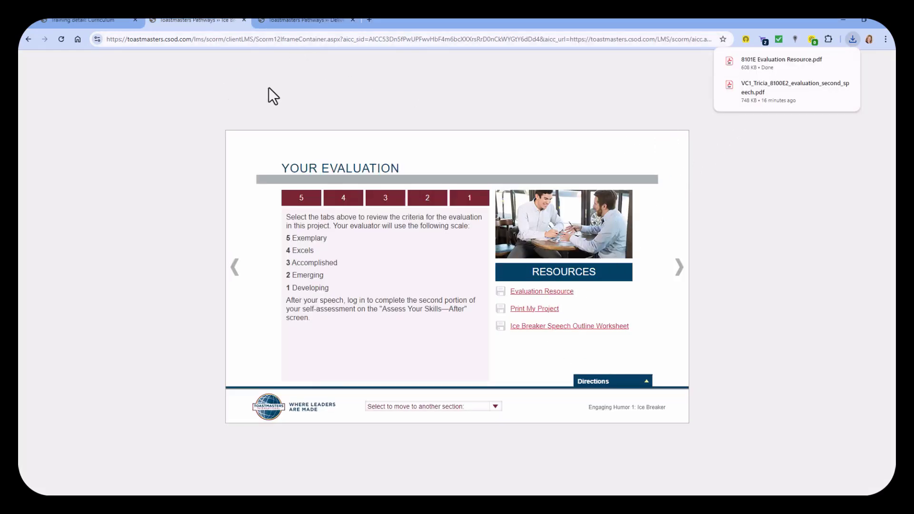
# Launch the Level 5 project Deliver Your Message with Humor and show its Your Evaluation section
pyautogui.click(96, 21)
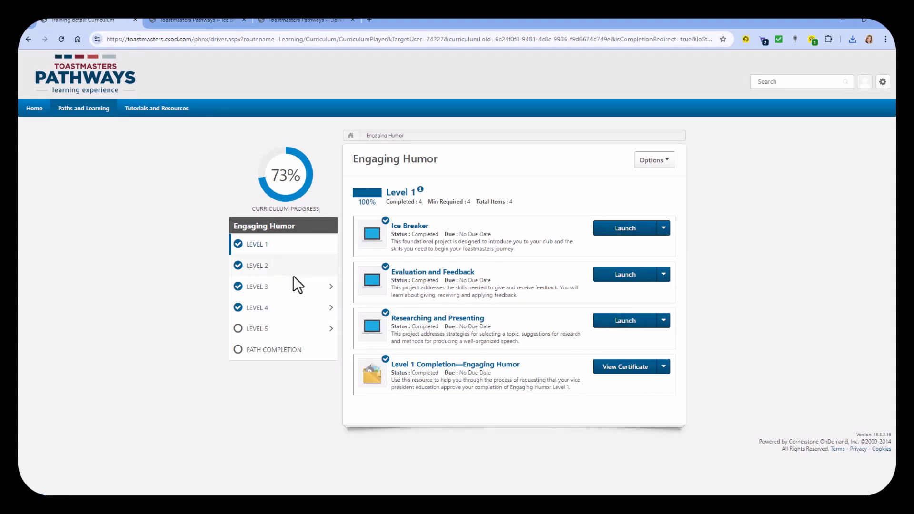
pyautogui.click(255, 331)
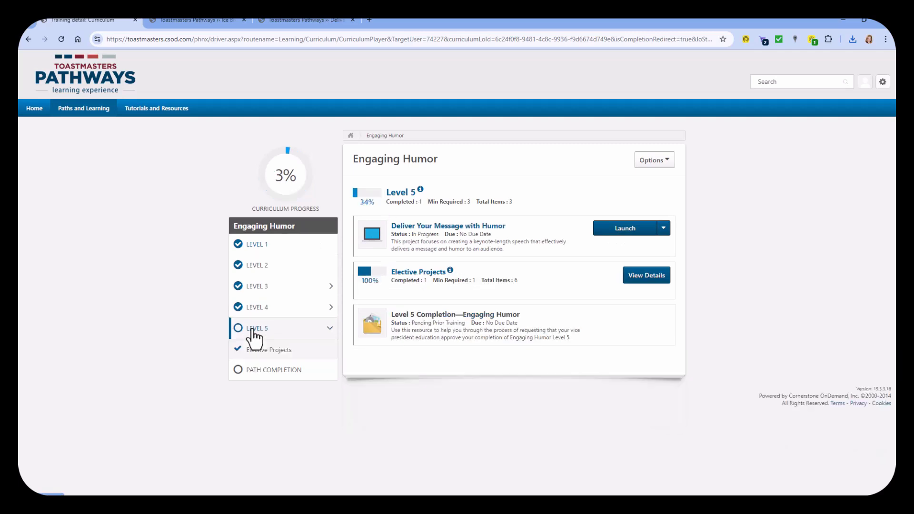
pyautogui.click(625, 231)
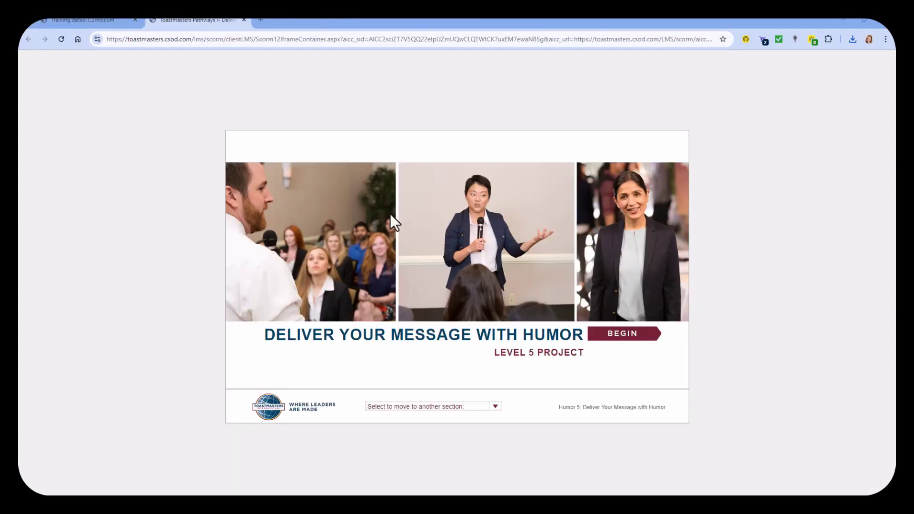
pyautogui.click(467, 408)
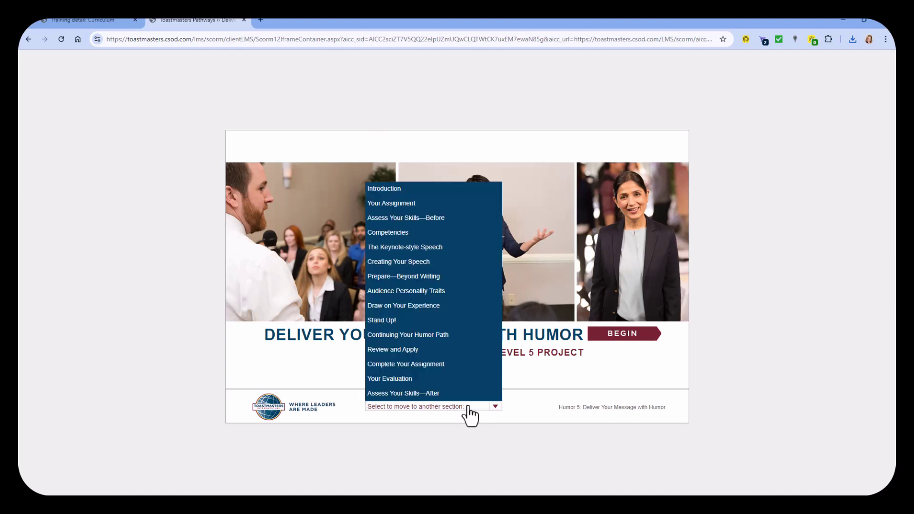
pyautogui.click(395, 380)
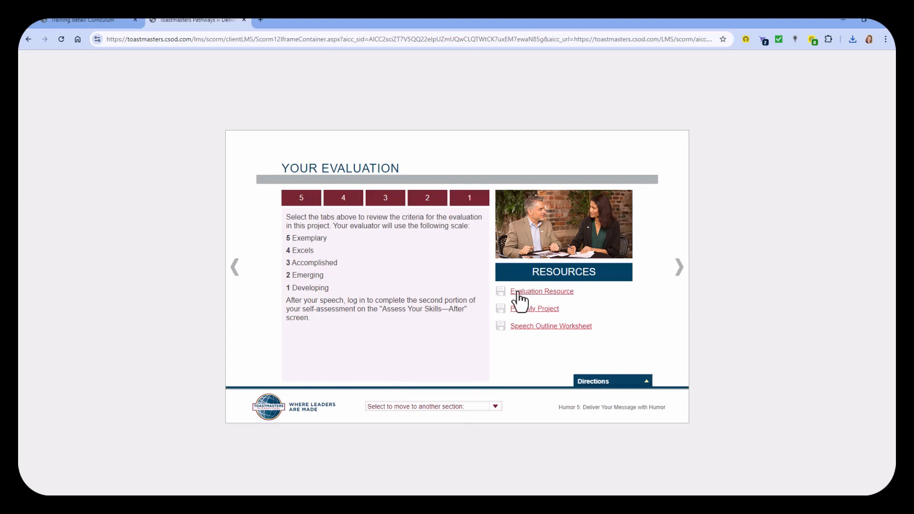
# Save 8512E Evaluation Resource FFE.pdf into Downloaded Projects > Engaging Humor Level 5 > Deliver Your Message w Humor
pyautogui.click(519, 293)
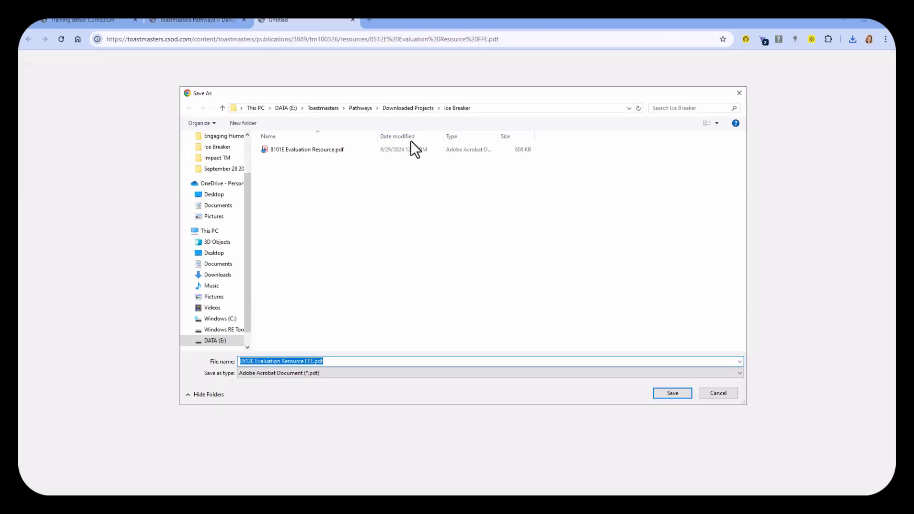
pyautogui.click(421, 107)
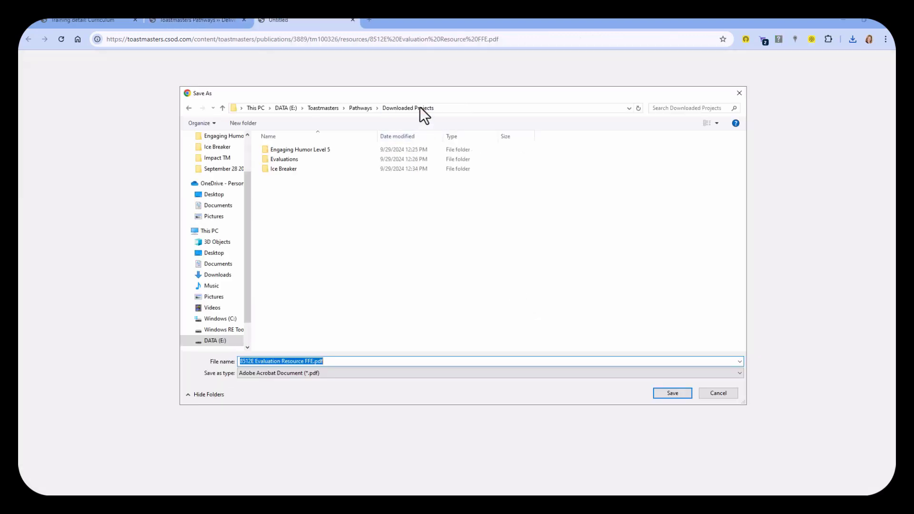
pyautogui.click(302, 151)
pyautogui.doubleClick(301, 150)
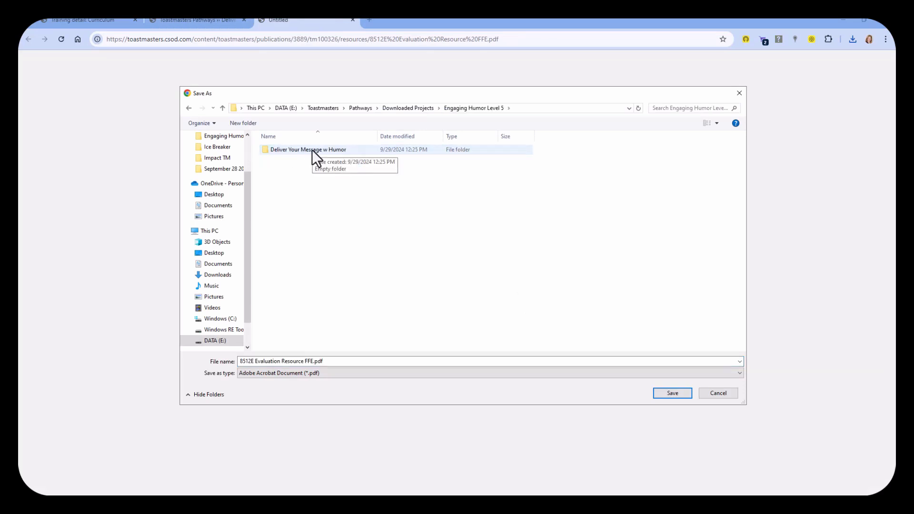
pyautogui.click(318, 149)
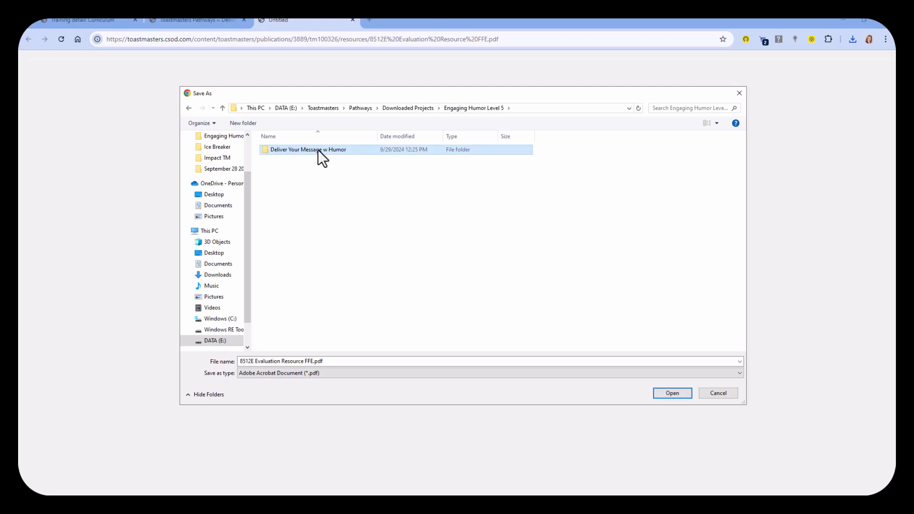
pyautogui.doubleClick(319, 149)
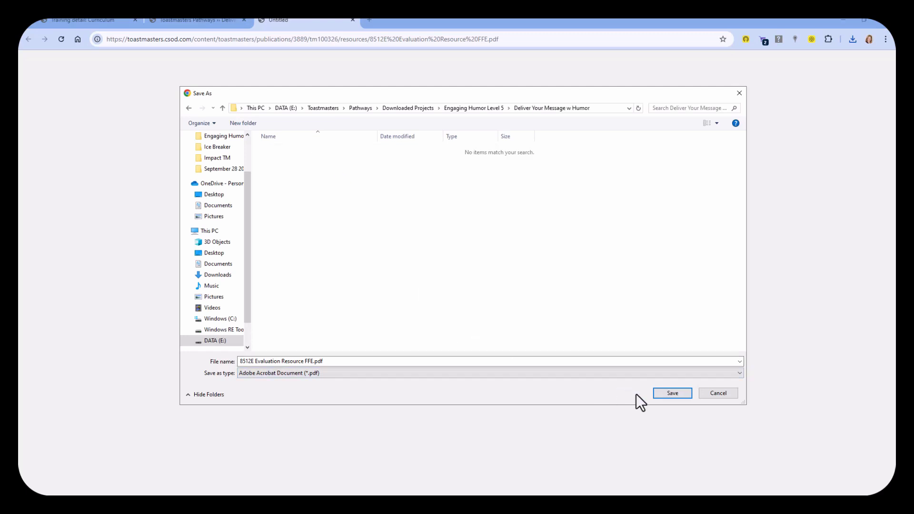
pyautogui.click(672, 393)
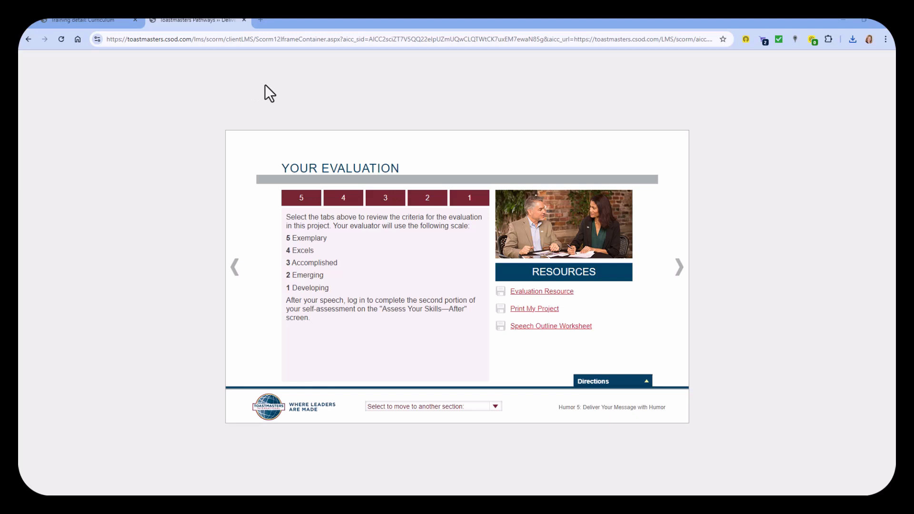
# Close the course window and open the E-portfolio's Documents > Level 1 folder
pyautogui.hotkey('ctrl', 'w')
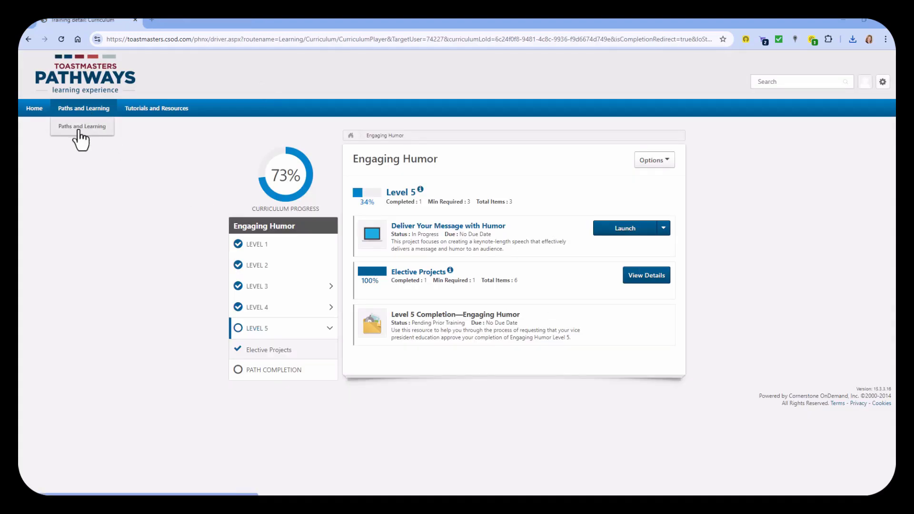
pyautogui.click(78, 129)
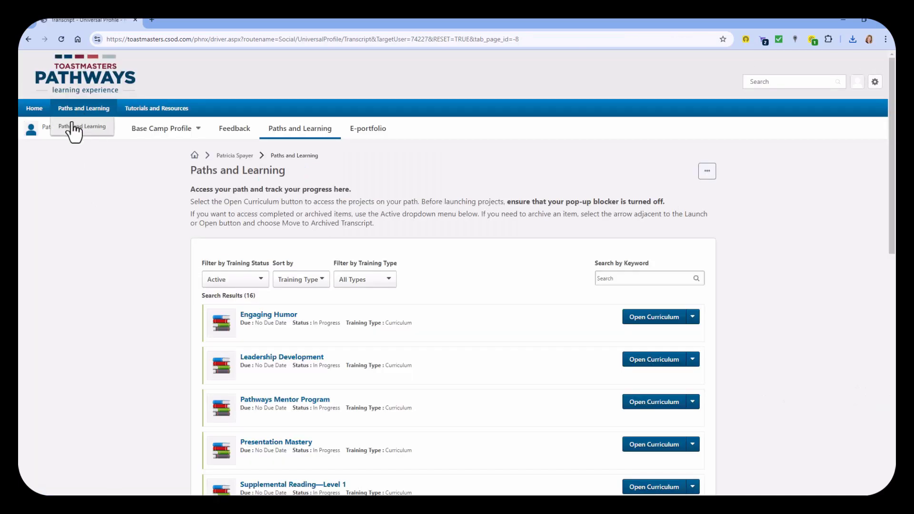
pyautogui.click(366, 130)
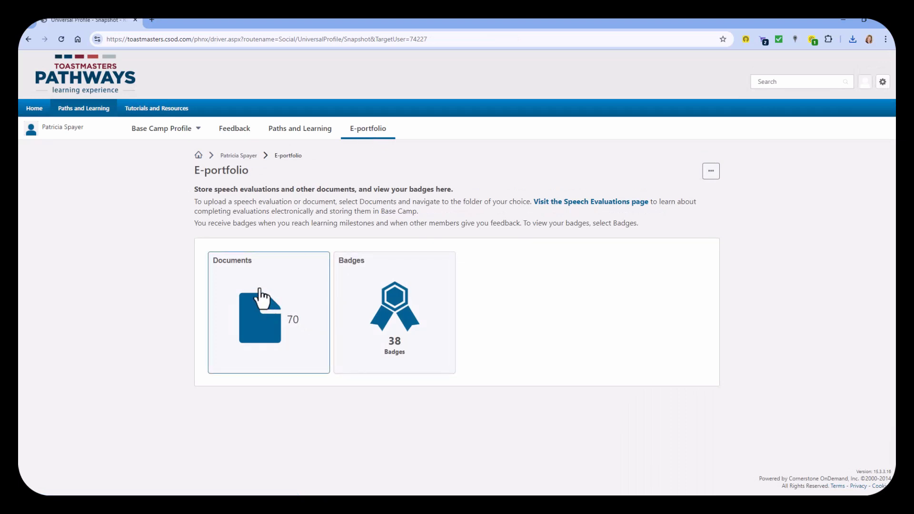
pyautogui.click(261, 299)
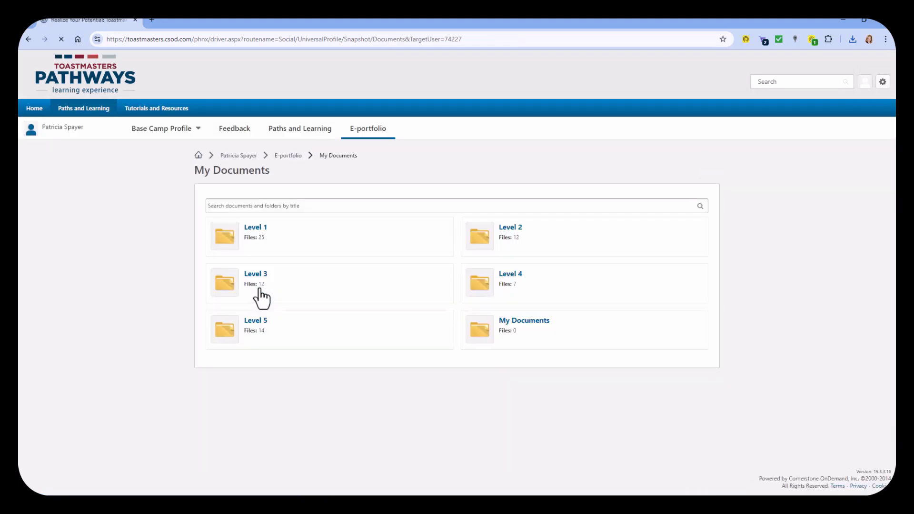
pyautogui.click(257, 229)
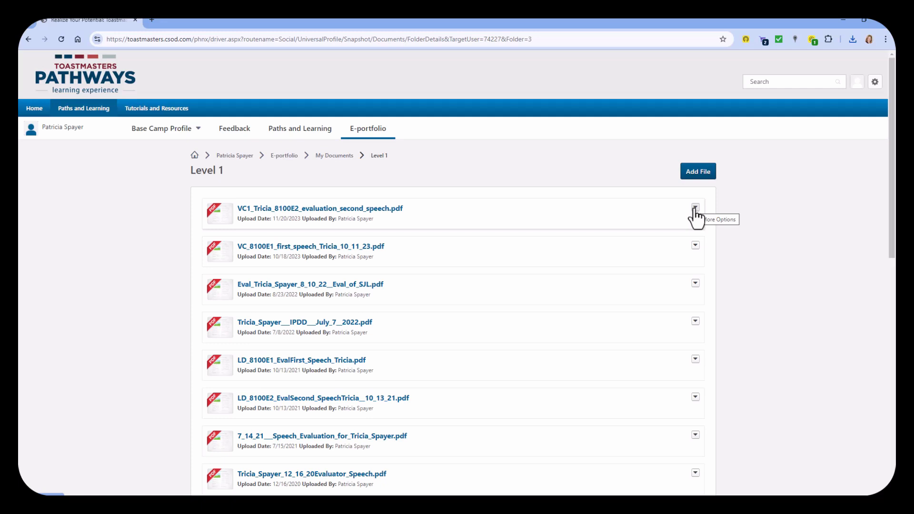
# Download the newest VC1 evaluation PDF, deleting the random ID prefix from its file name
pyautogui.click(696, 210)
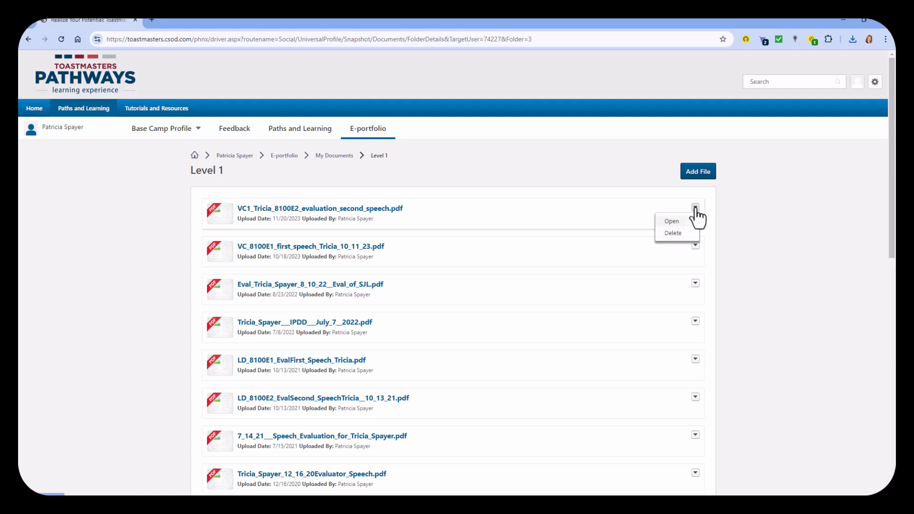
pyautogui.click(672, 229)
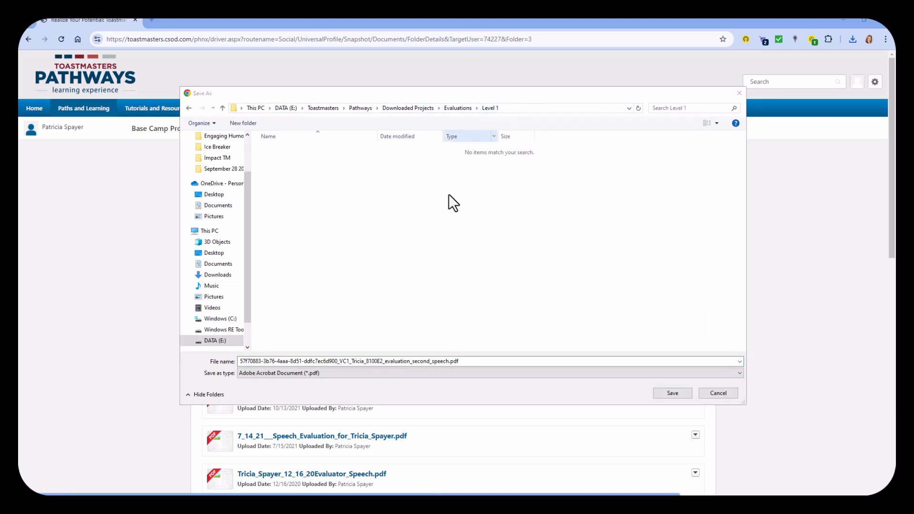
pyautogui.click(381, 362)
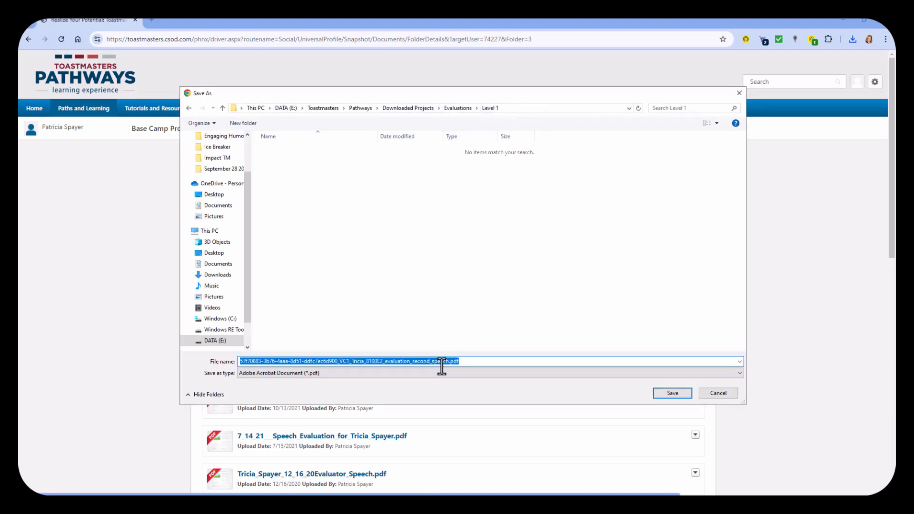
pyautogui.click(338, 361)
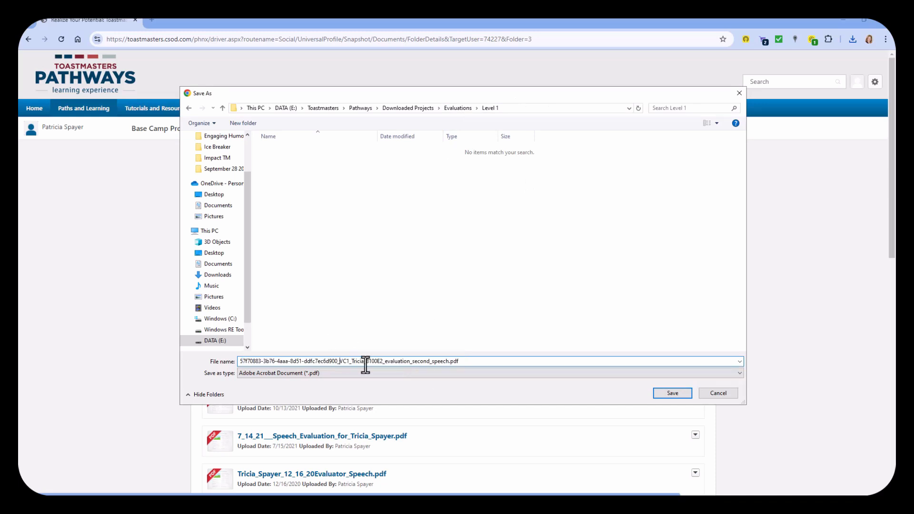
pyautogui.press('BackSpace')
pyautogui.press('BackSpace')
pyautogui.press('BackSpace')
pyautogui.press('BackSpace')
pyautogui.press('BackSpace')
pyautogui.press('BackSpace')
pyautogui.press('BackSpace')
pyautogui.press('BackSpace')
pyautogui.press('BackSpace')
pyautogui.press('BackSpace')
pyautogui.press('BackSpace')
pyautogui.press('BackSpace')
pyautogui.press('BackSpace')
pyautogui.press('BackSpace')
pyautogui.press('BackSpace')
pyautogui.press('BackSpace')
pyautogui.press('BackSpace')
pyautogui.press('BackSpace')
pyautogui.press('BackSpace')
pyautogui.press('BackSpace')
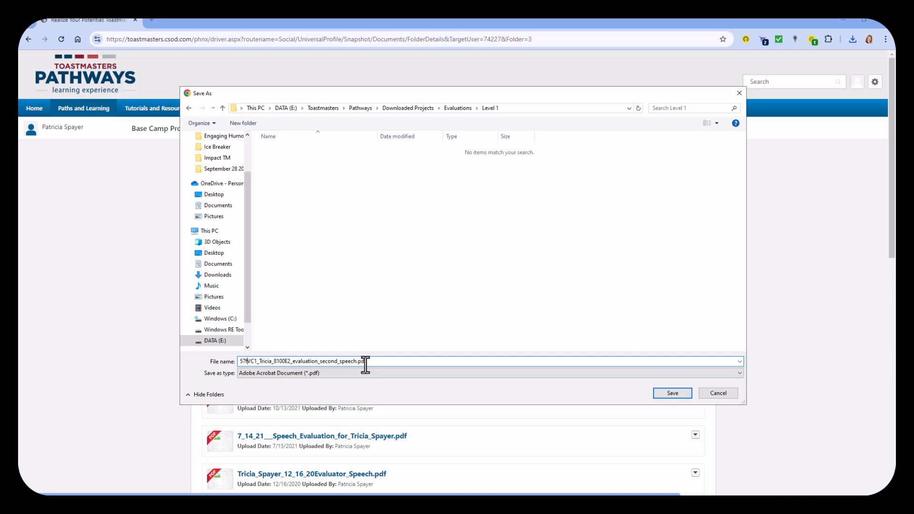
pyautogui.press('BackSpace')
pyautogui.press('BackSpace')
pyautogui.press('BackSpace')
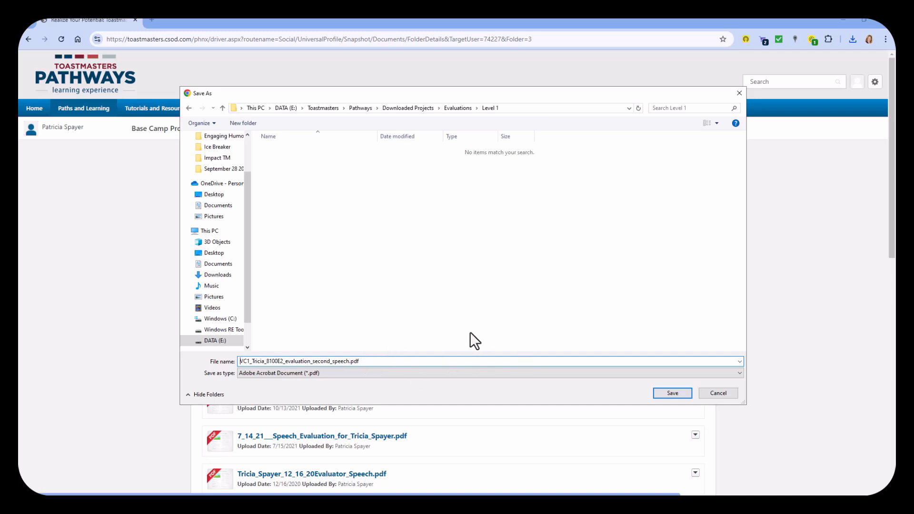
# Save the VC1 evaluation PDF into Evaluations > Level 1, then return to My Documents
pyautogui.click(675, 394)
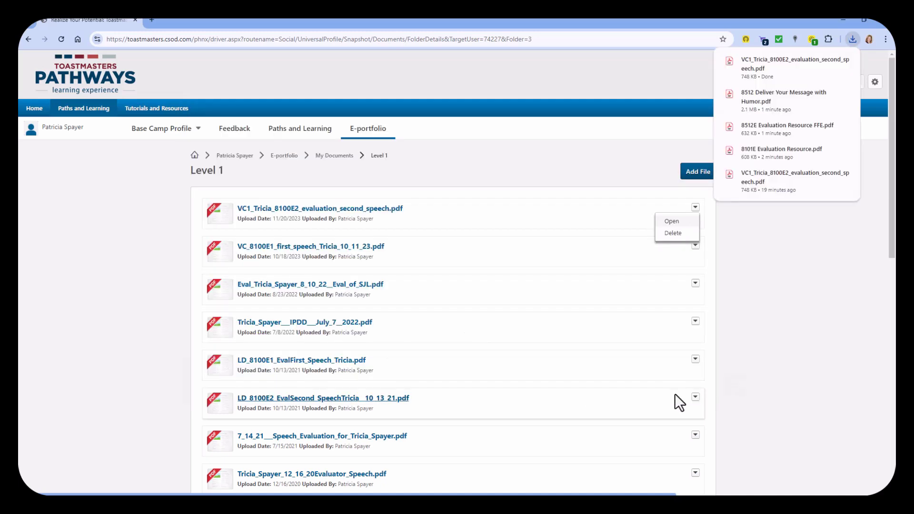
pyautogui.click(730, 233)
pyautogui.scroll(-3, 730, 233)
pyautogui.scroll(-8, 730, 234)
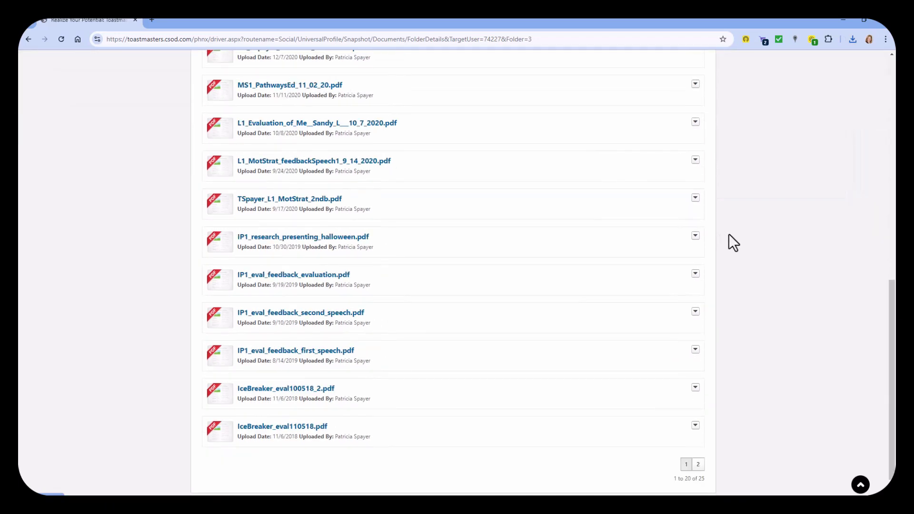
pyautogui.scroll(10, 730, 235)
pyautogui.scroll(1, 729, 234)
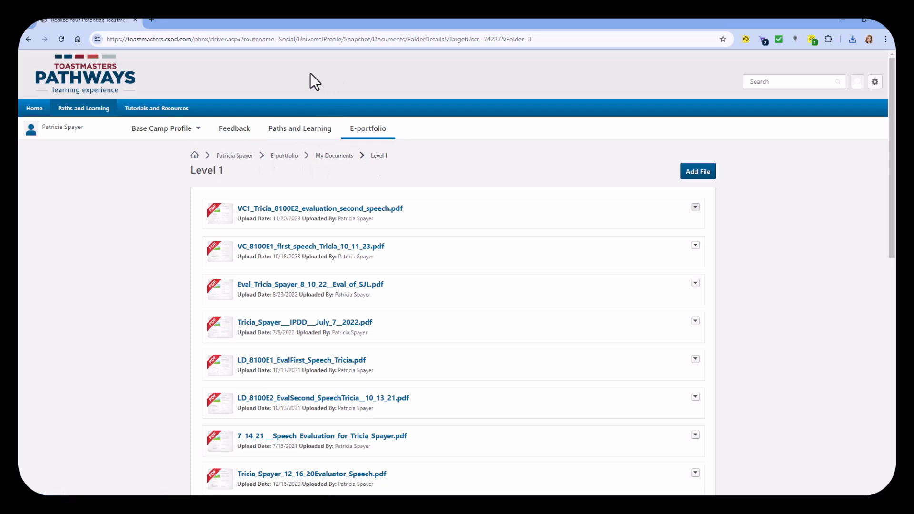
pyautogui.click(343, 156)
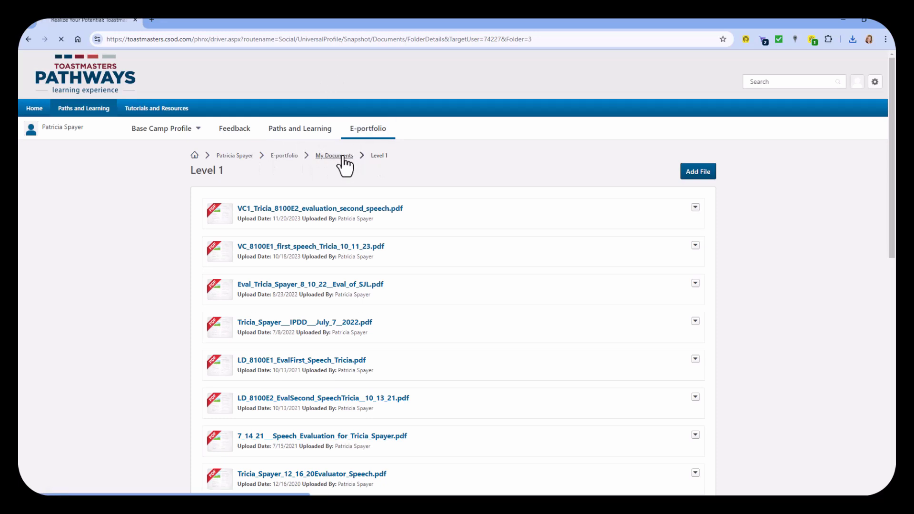